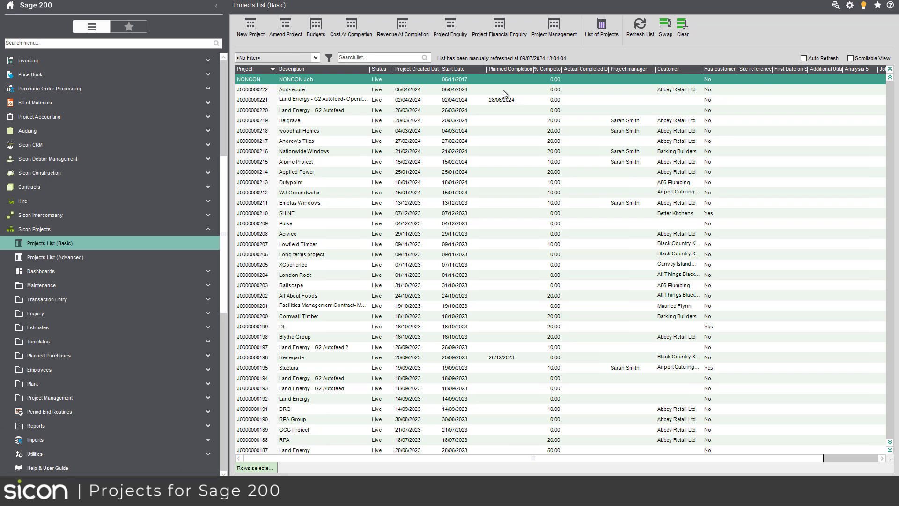
Step: Create a new project from the Short term project template, copying budgets, memos, project headers, variations and project levels
click(258, 28)
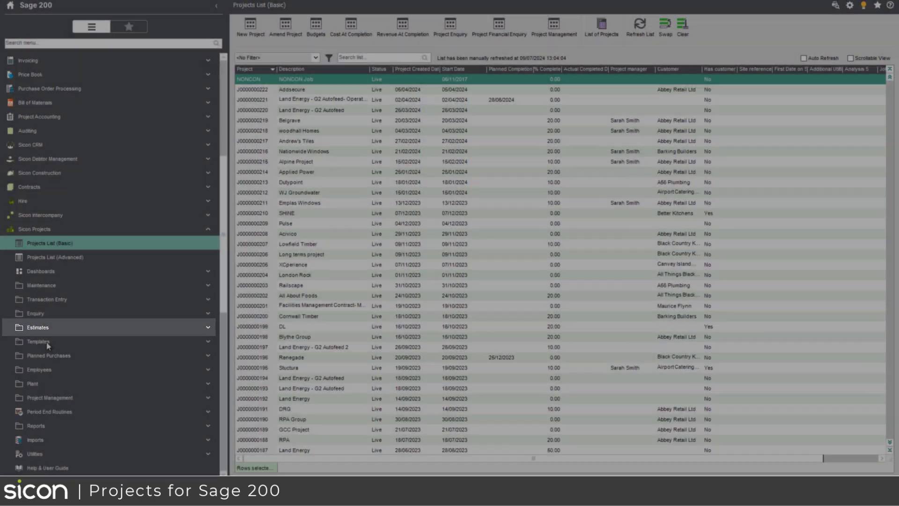
click(42, 342)
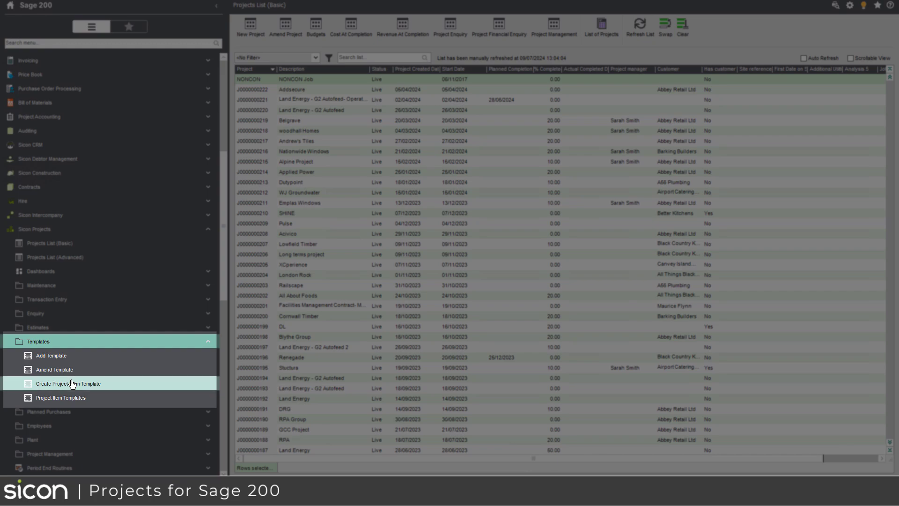
click(72, 384)
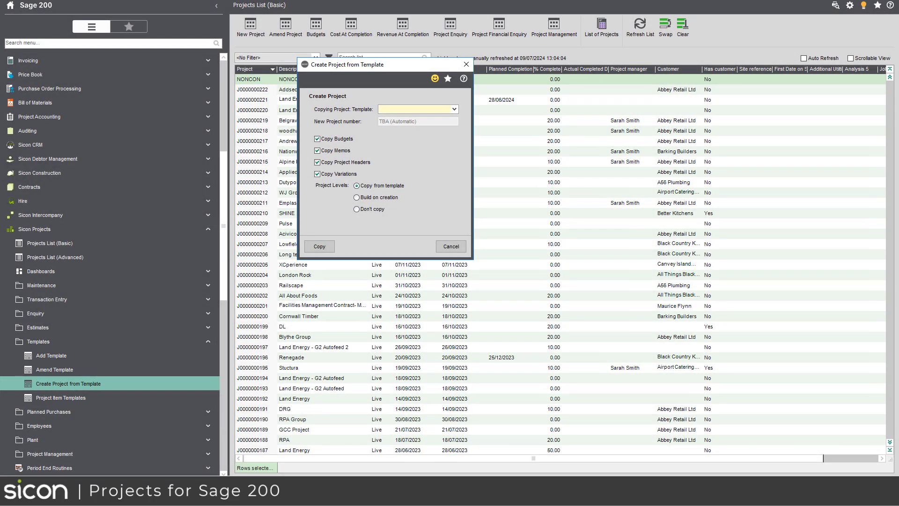
click(454, 109)
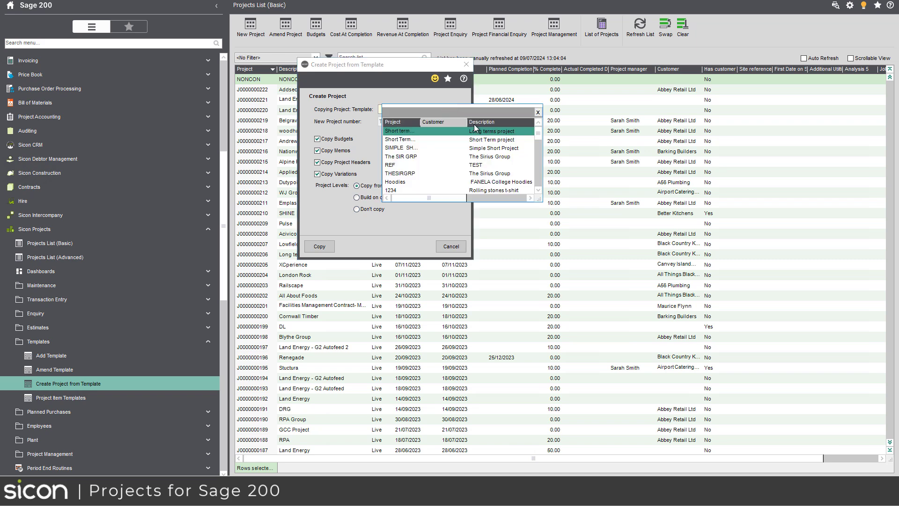
click(473, 132)
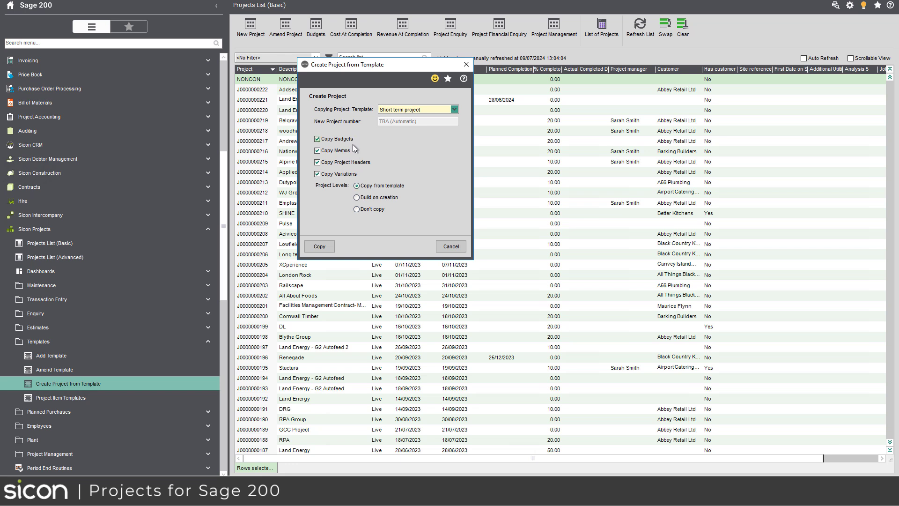
click(331, 248)
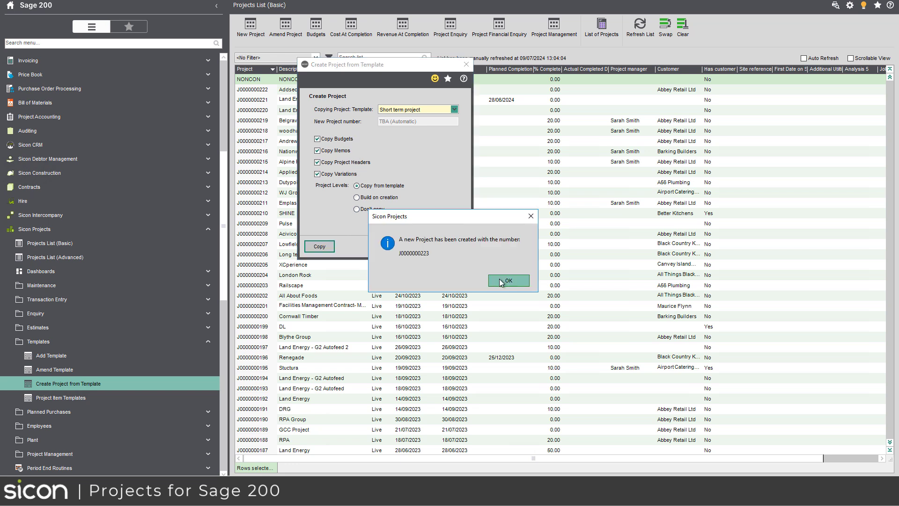
click(499, 279)
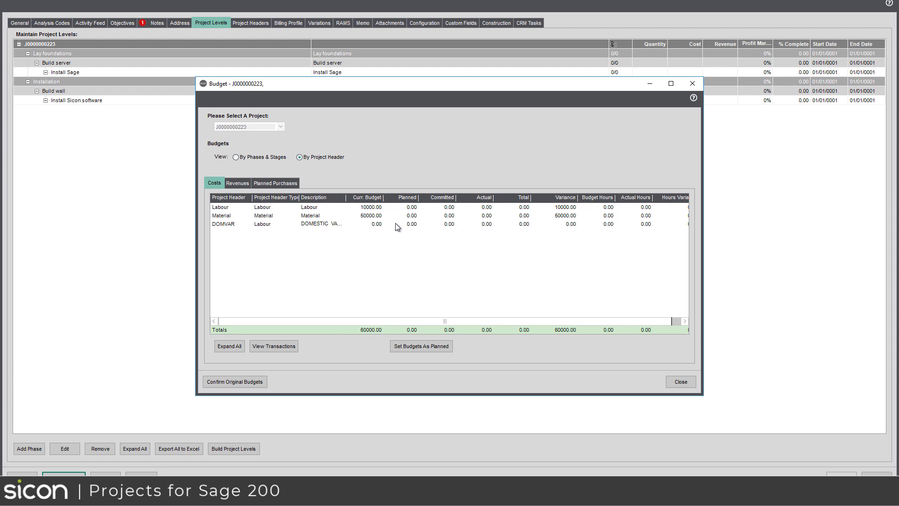
Step: View the new project's cost budget by phases and stages, expanding Lay foundations and Build server
click(236, 157)
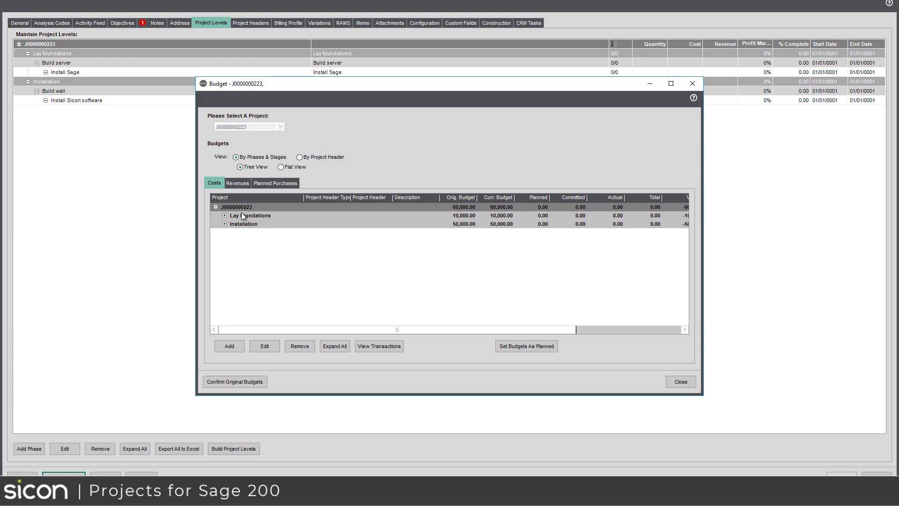
click(225, 216)
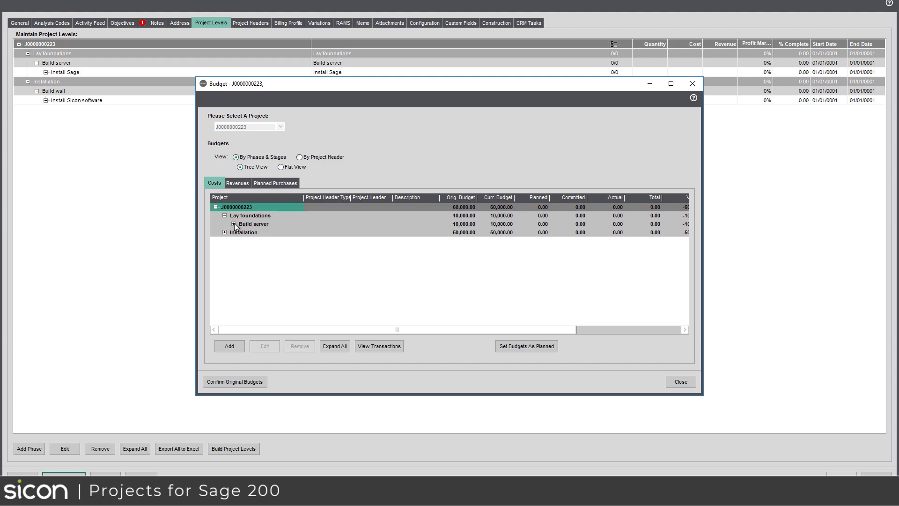
click(233, 224)
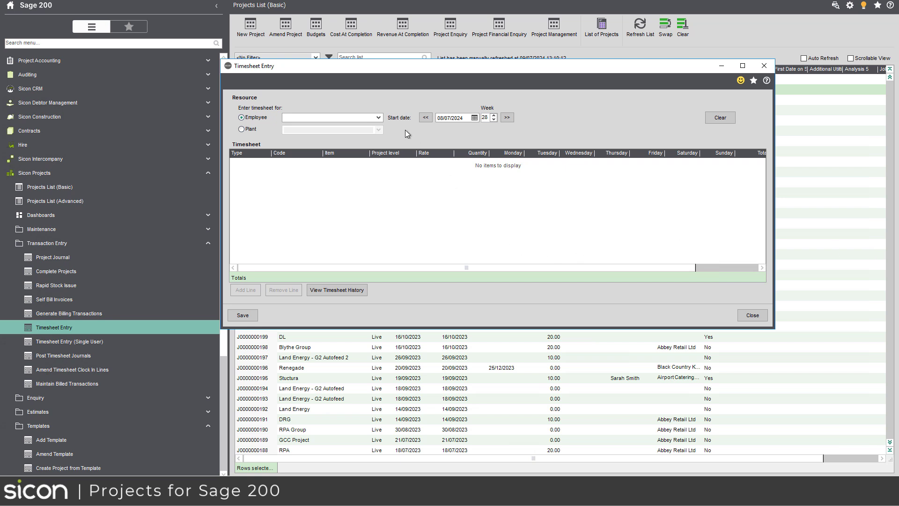
Step: Select the employee for the week 28 timesheet and add a new timesheet line
click(379, 118)
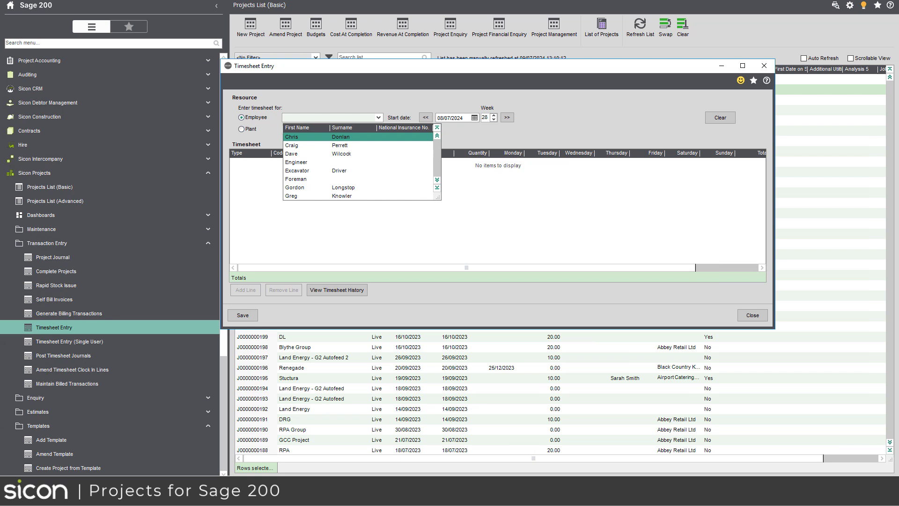
click(402, 127)
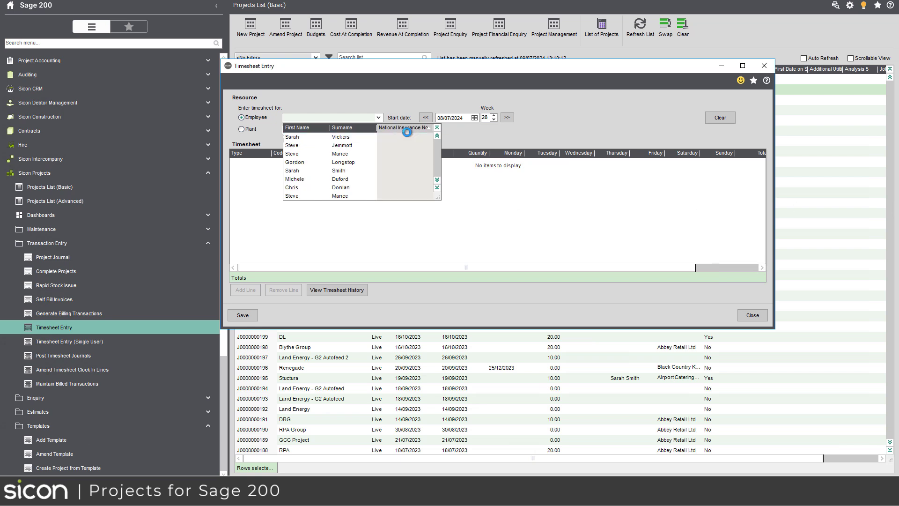
click(352, 139)
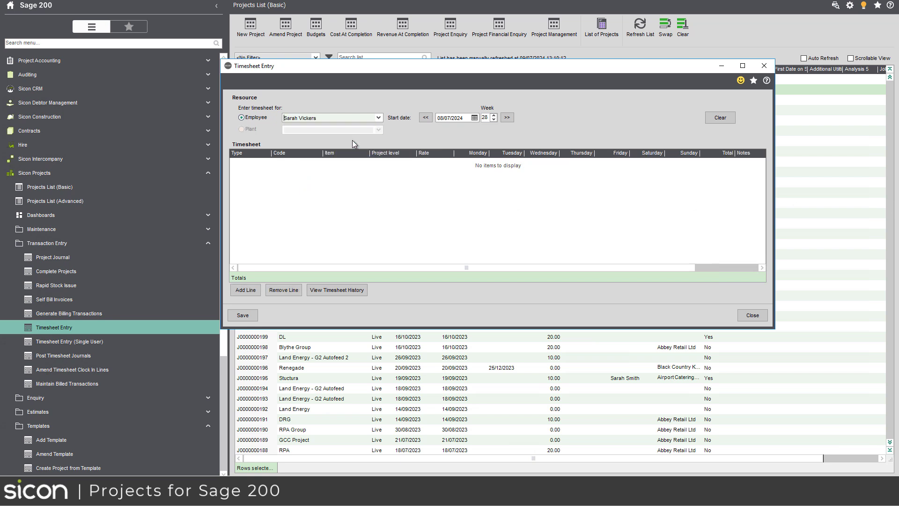
click(246, 291)
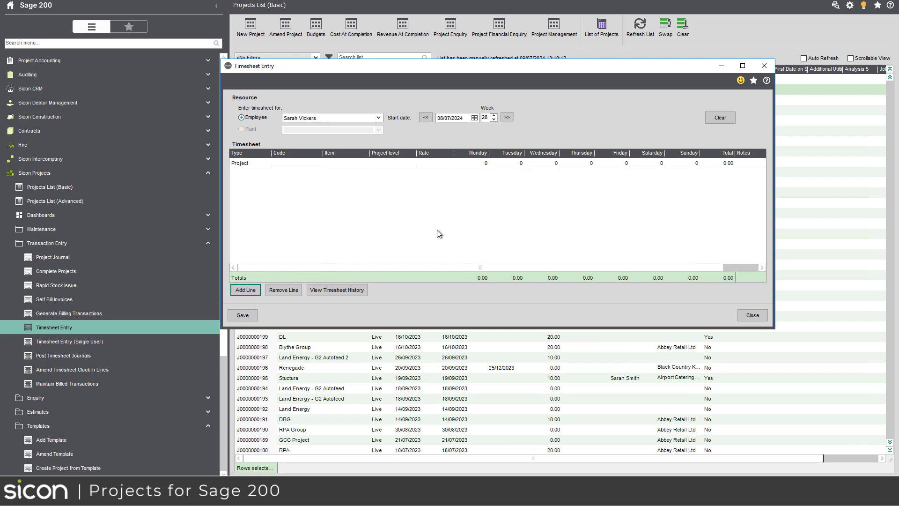
click(313, 162)
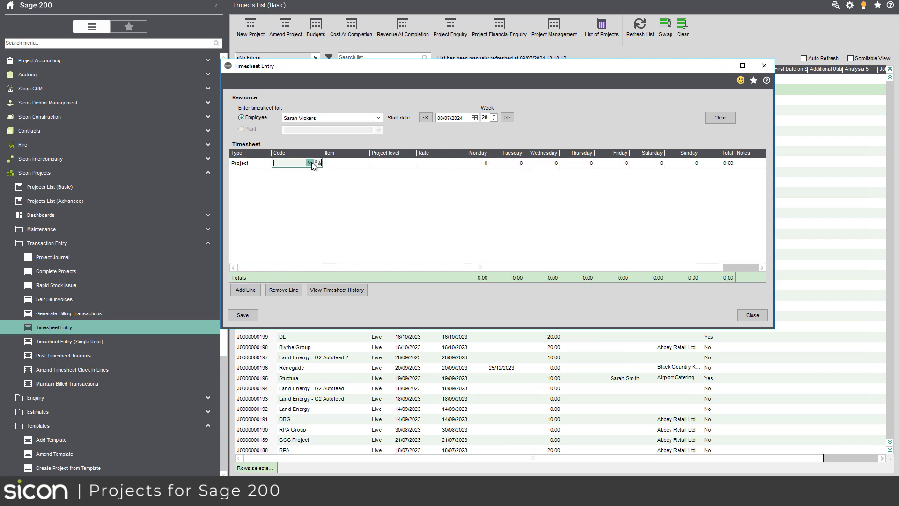
click(310, 162)
drag(558, 180, 554, 239)
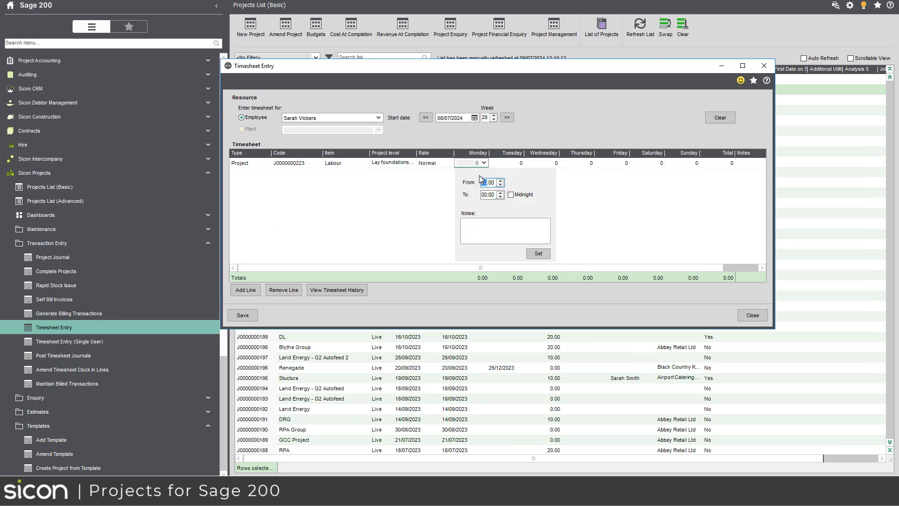
Step: Enter 8 hours for Monday starting at 09:00 on the Labour line and save the timesheet
click(491, 183)
click(485, 182)
text(09)
click(485, 195)
click(542, 254)
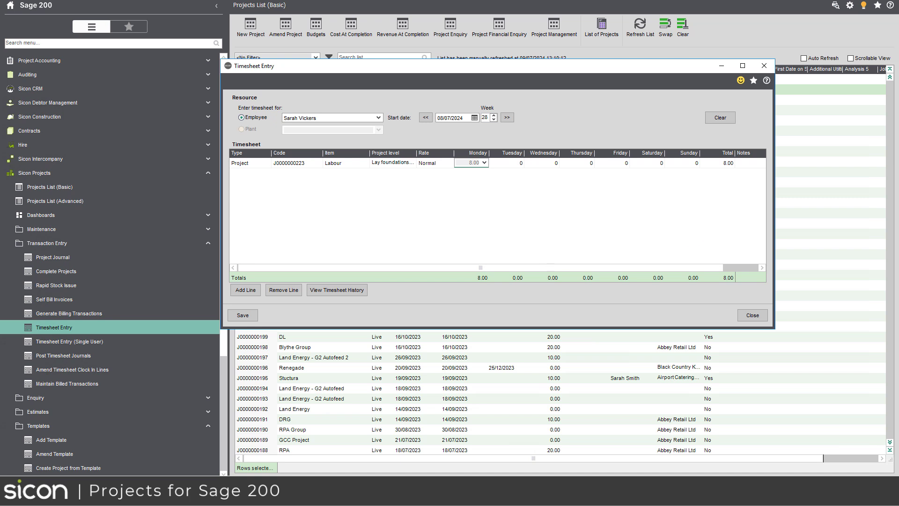
click(243, 315)
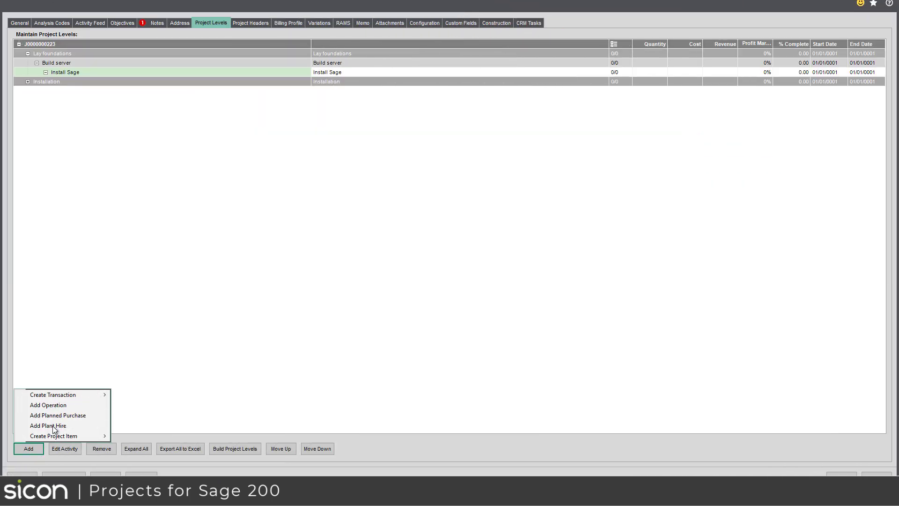
Step: Add a plant hire to the Install Sage activity for one Forklift at unit value 500, with expected return date 12/07/2024
click(53, 426)
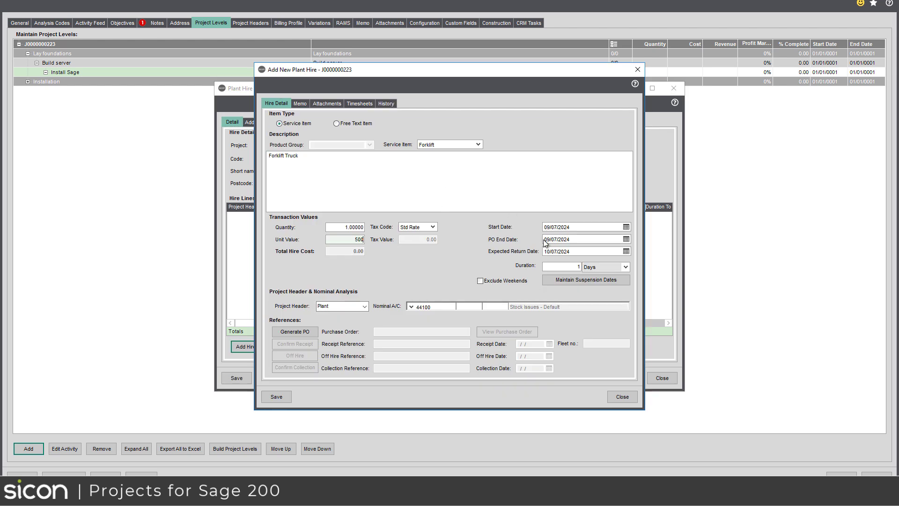
click(627, 252)
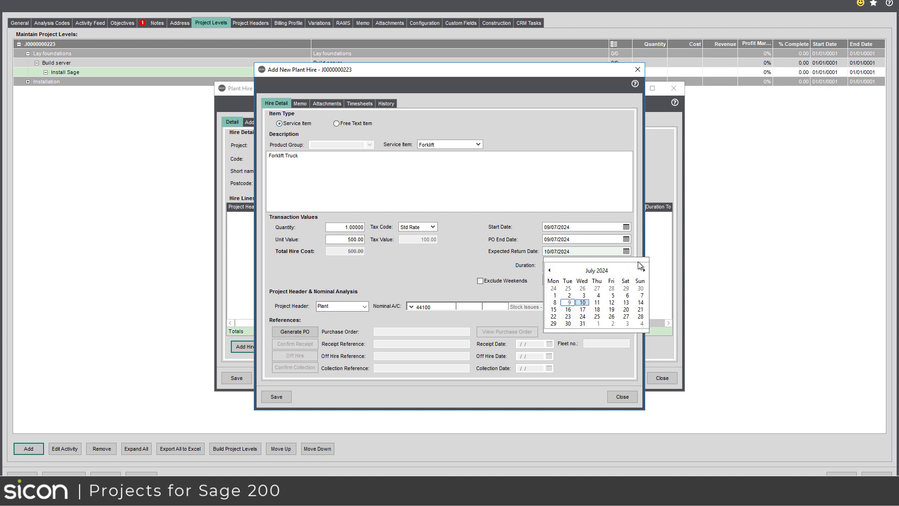
click(612, 302)
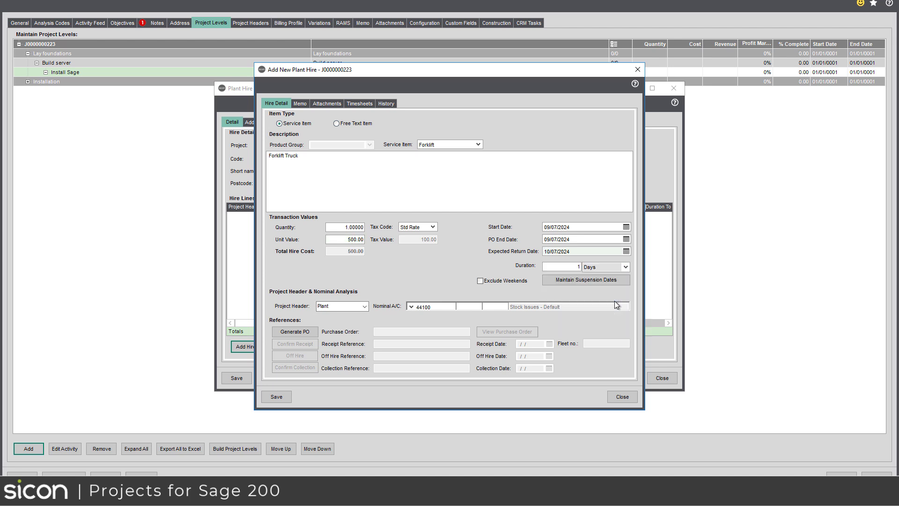
Step: Generate the purchase order for the forklift hire and save the hire item
click(307, 333)
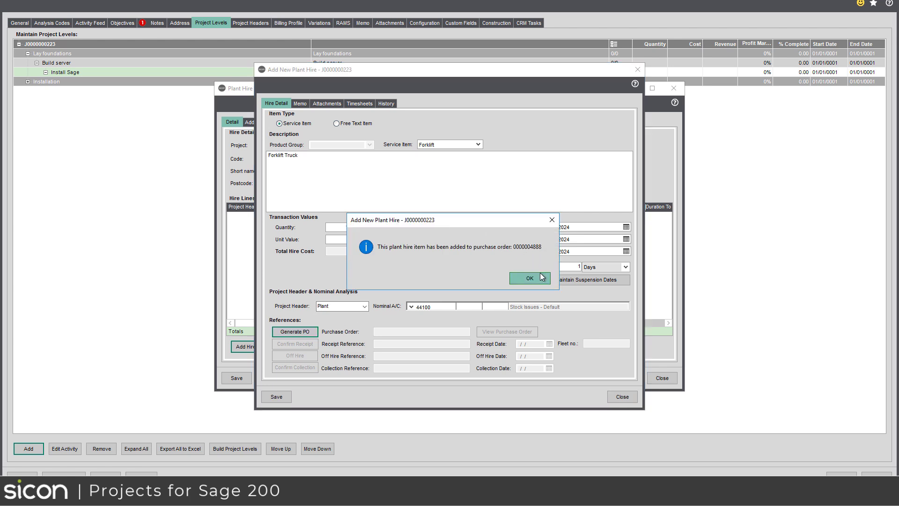
click(530, 278)
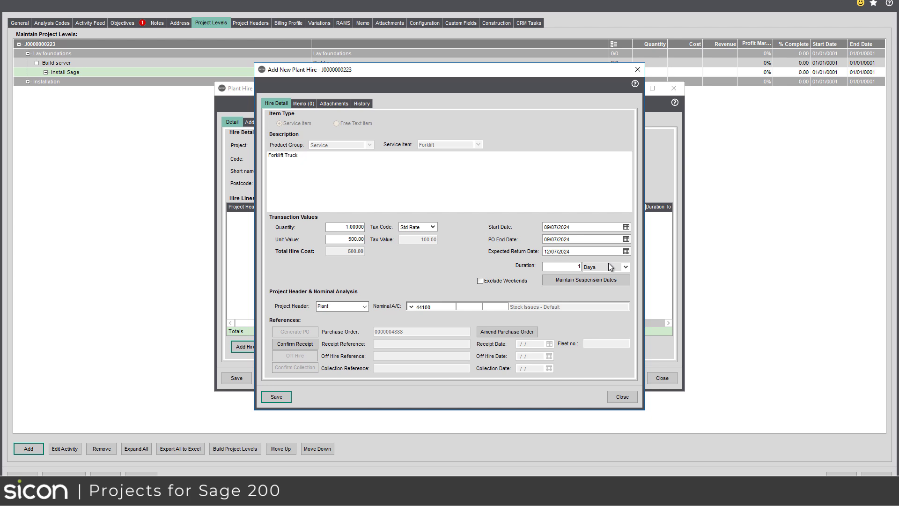
click(276, 397)
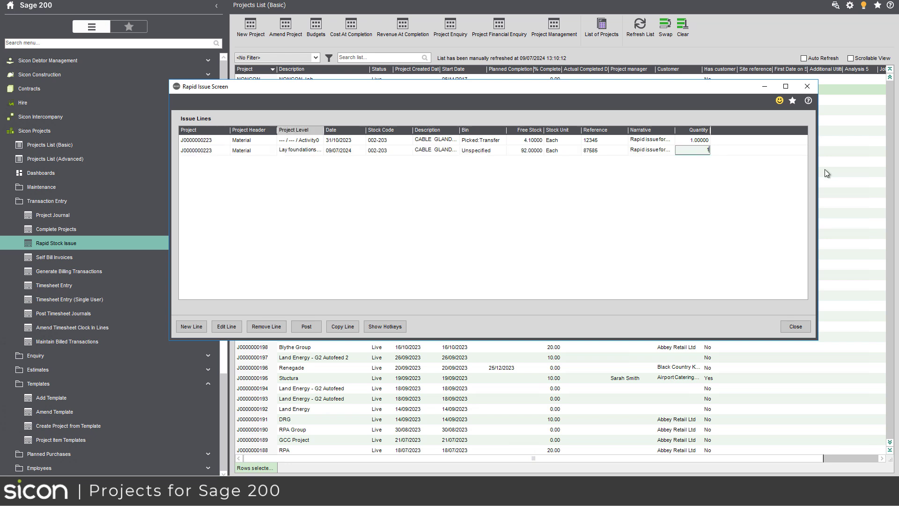
Step: Examine the stock item on the second rapid issue line and the available stock codes with their free stock and warehouses
click(448, 152)
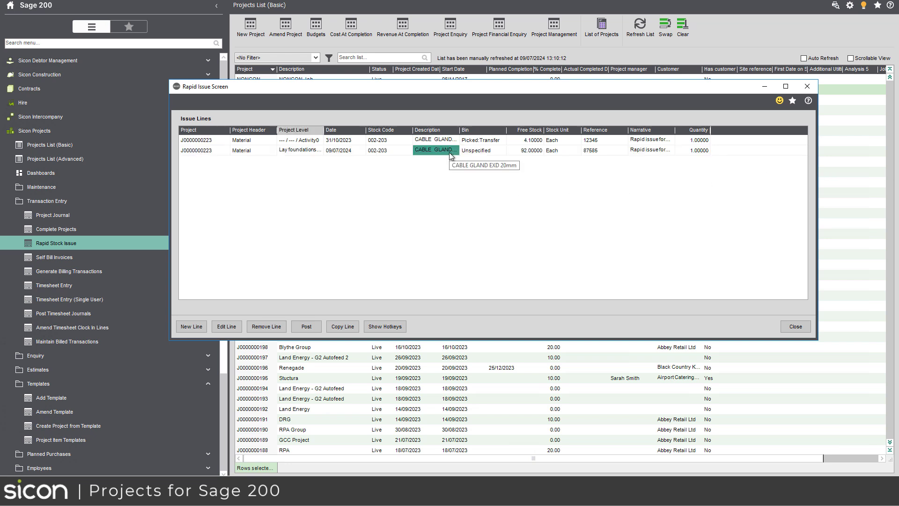
click(376, 154)
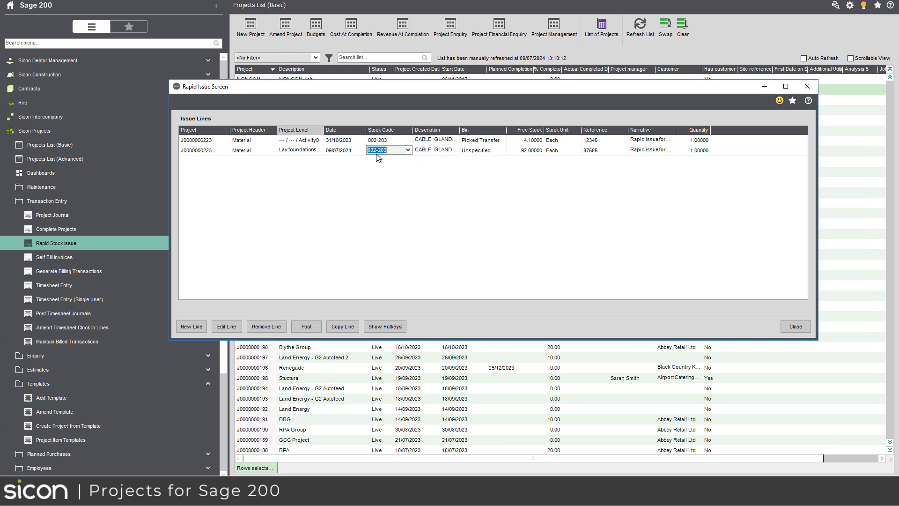
click(408, 150)
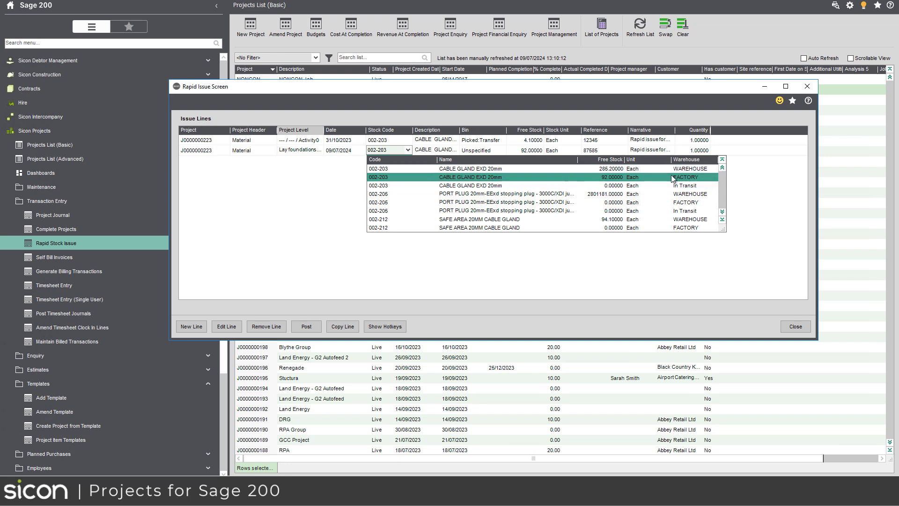
click(772, 186)
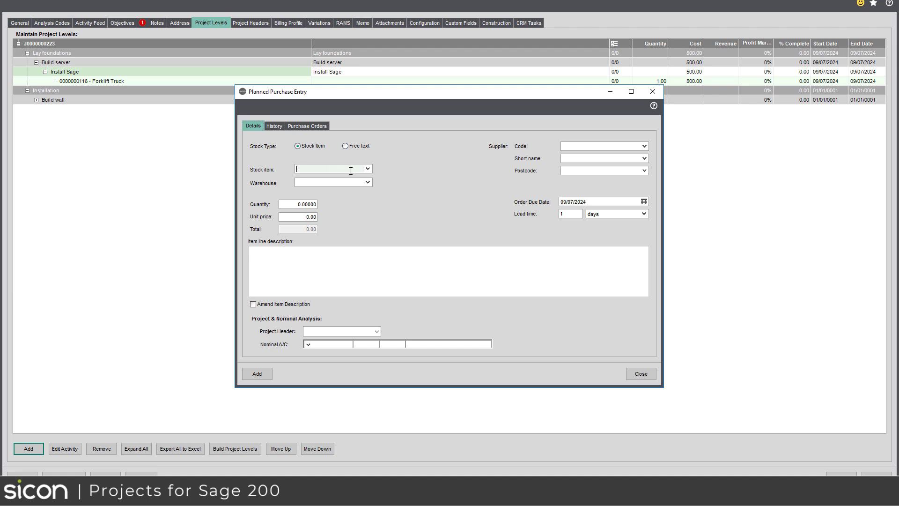
Step: Set the planned purchase to stock item 002-205 from WAREHOUSE with a quantity of 1
click(368, 168)
click(346, 201)
click(368, 183)
click(341, 221)
click(295, 205)
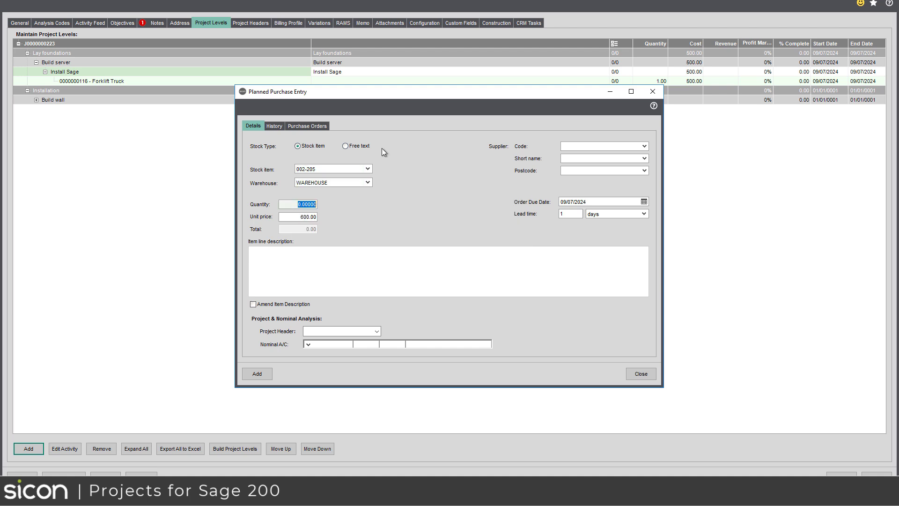
text(1)
Step: Set the planned purchase's order due date to 11/11/2024
click(644, 202)
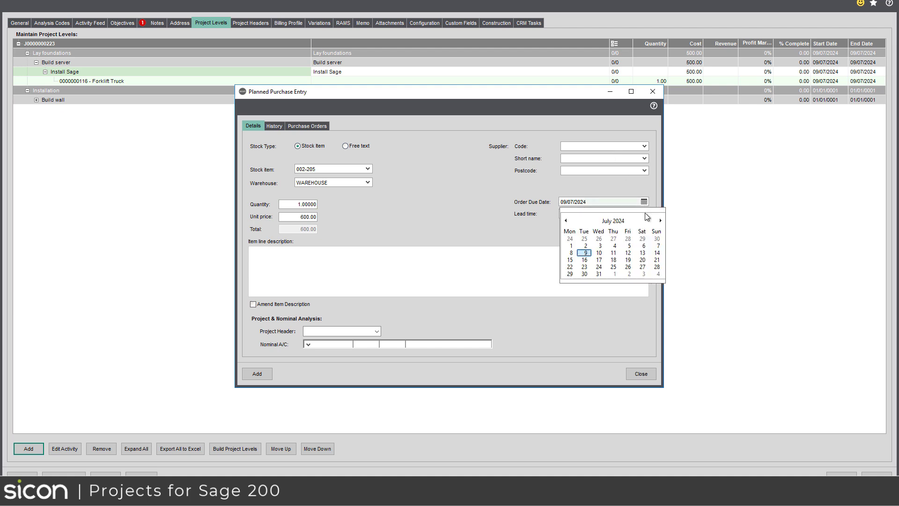
click(661, 221)
click(661, 221)
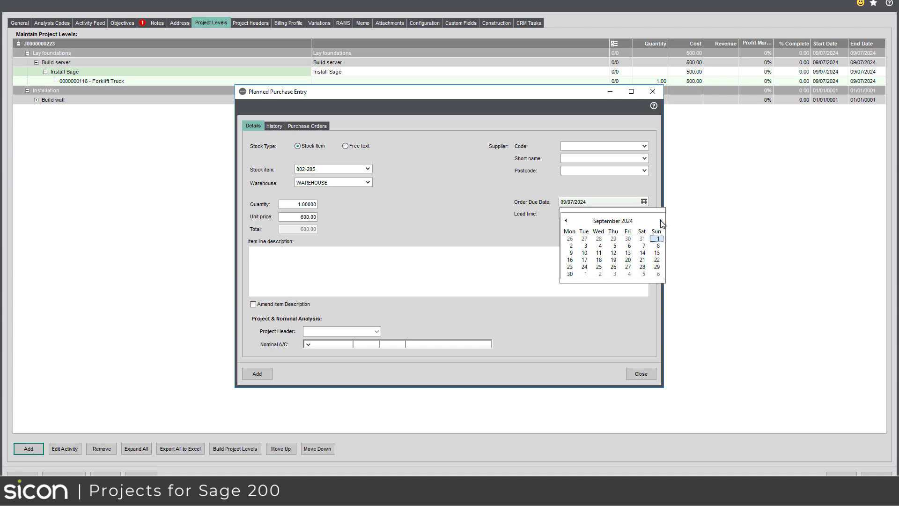
click(660, 221)
click(661, 221)
click(570, 254)
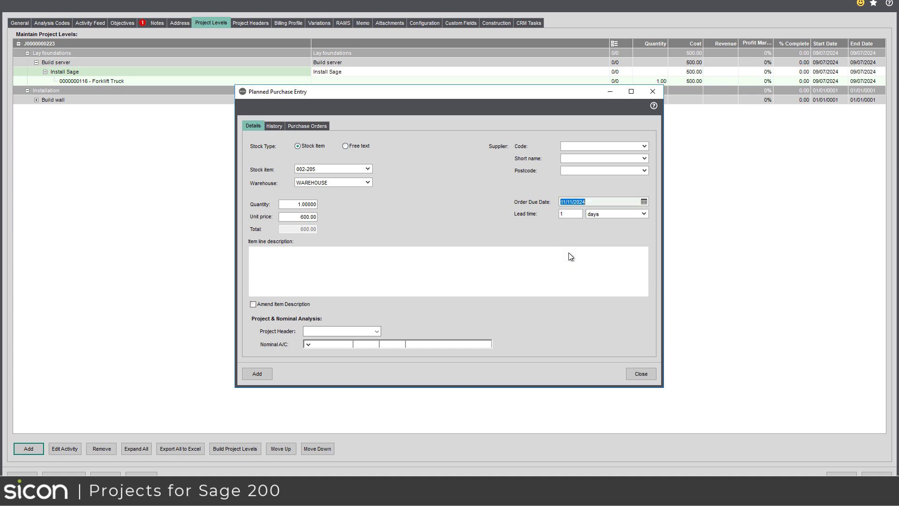
Step: Assign the Material project header to the planned purchase and add the entry, declining to add more items
click(366, 332)
text(mater)
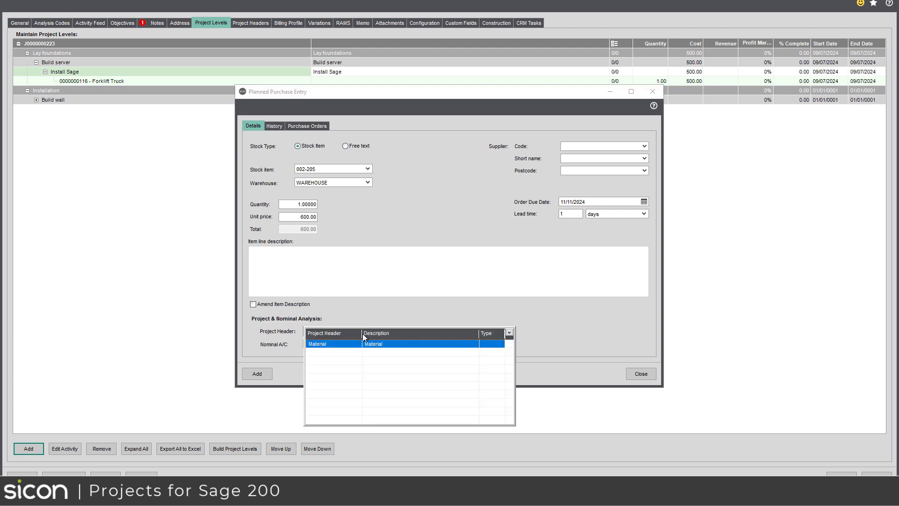
click(350, 348)
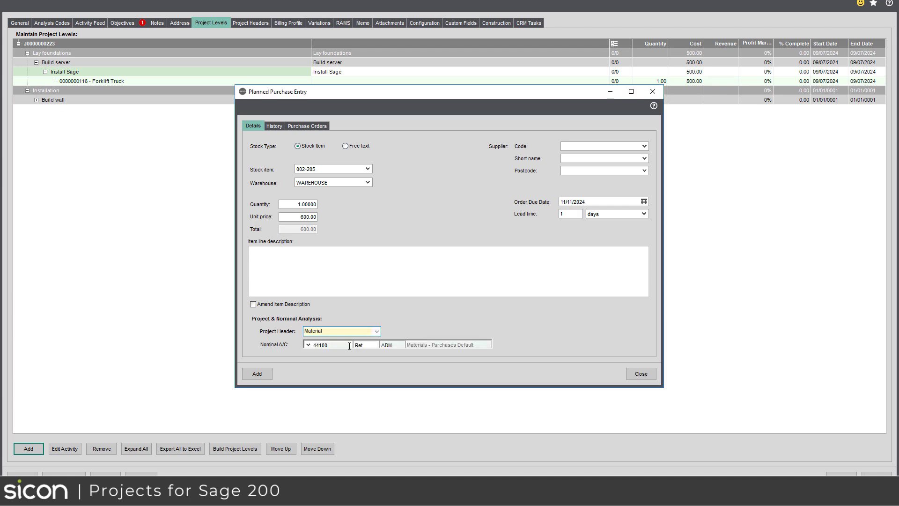
click(257, 374)
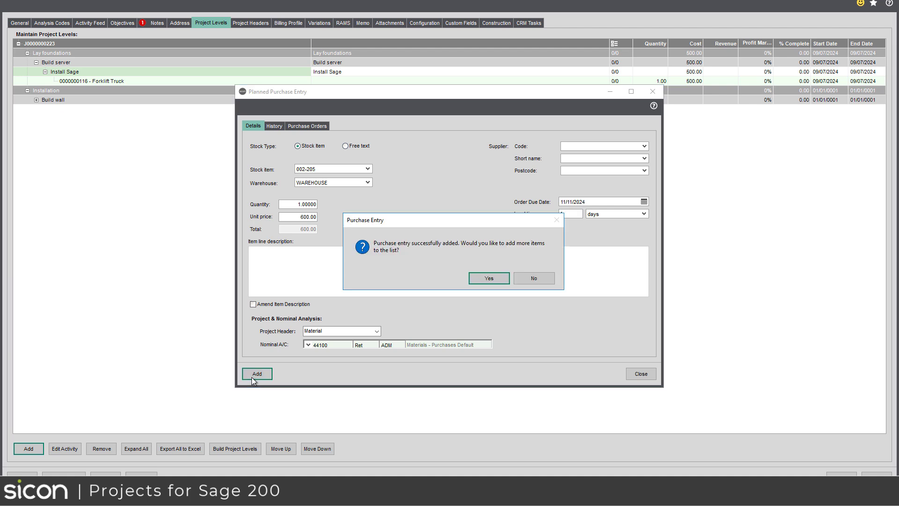
click(518, 282)
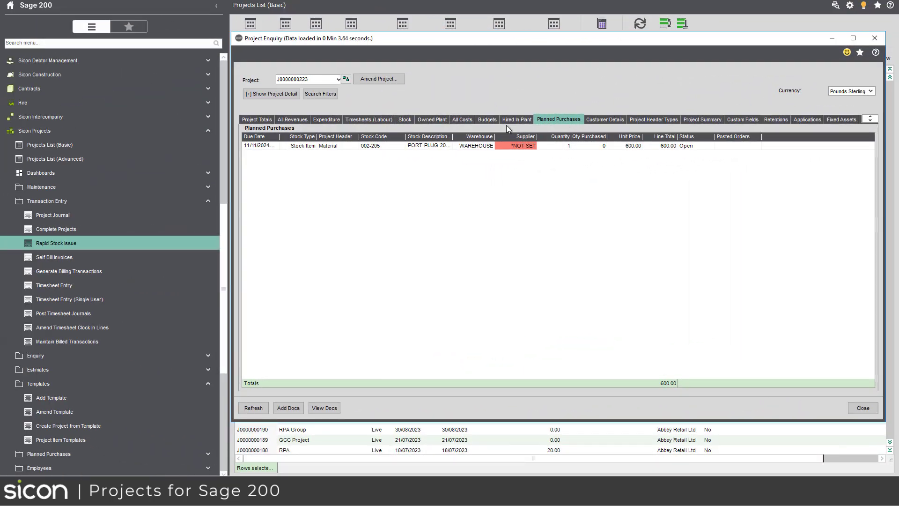
click(496, 117)
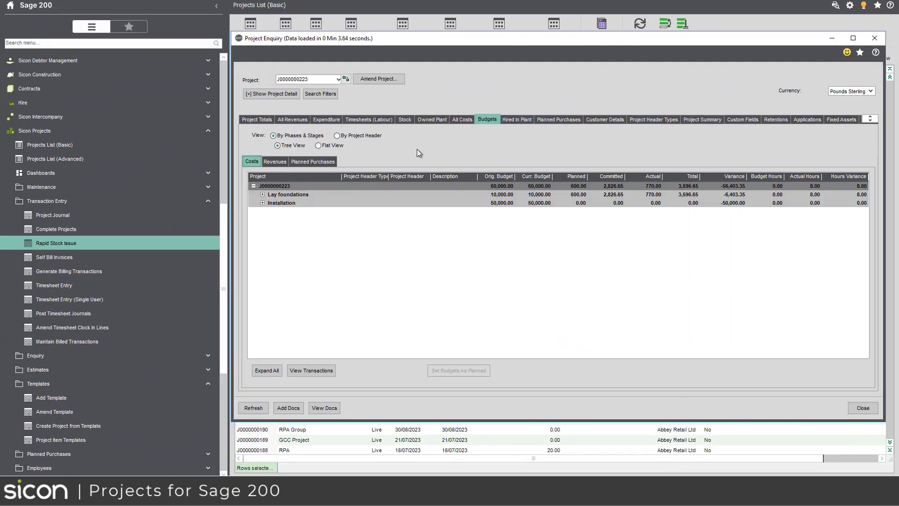
click(332, 163)
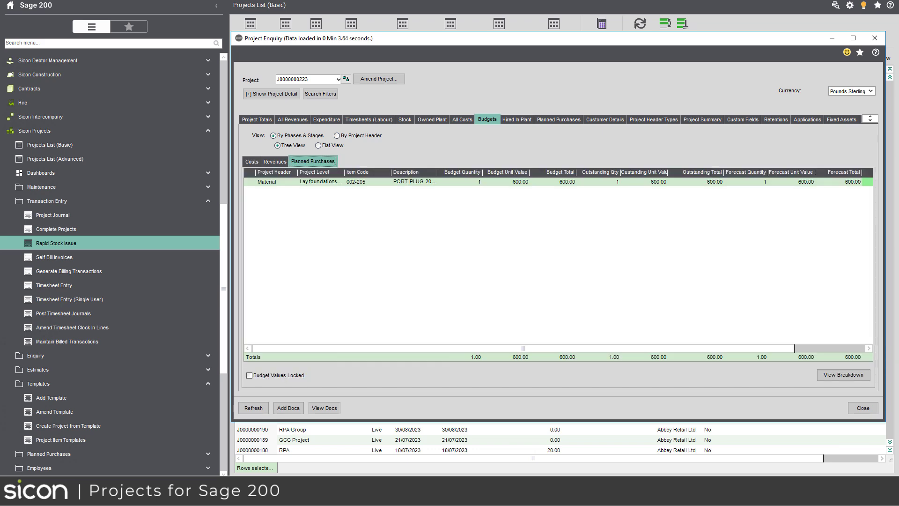